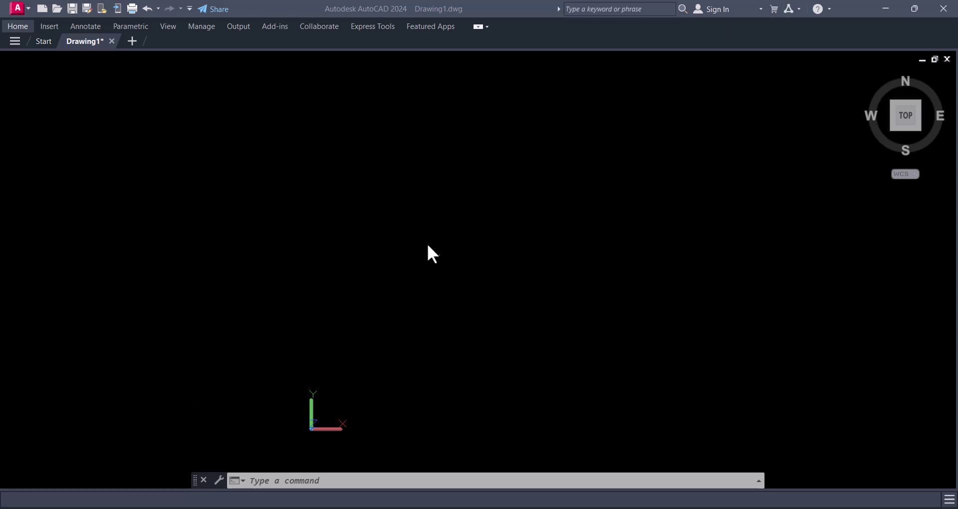
Show the Draw, Modify and Dimension toolbars with the -TOOLBAR command, one after another
{"action": "left_click", "coordinate": [292, 481]}
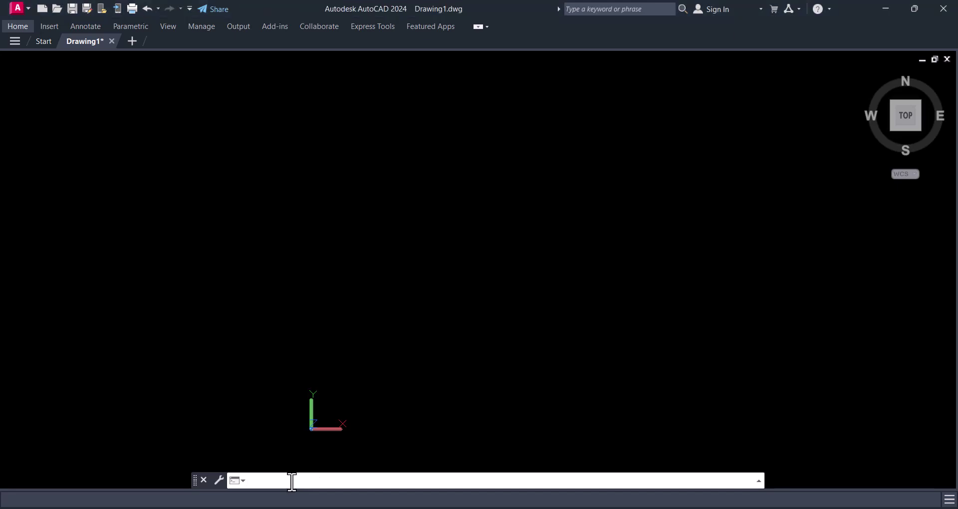
{"action": "type", "text": "-TOOLBAR"}
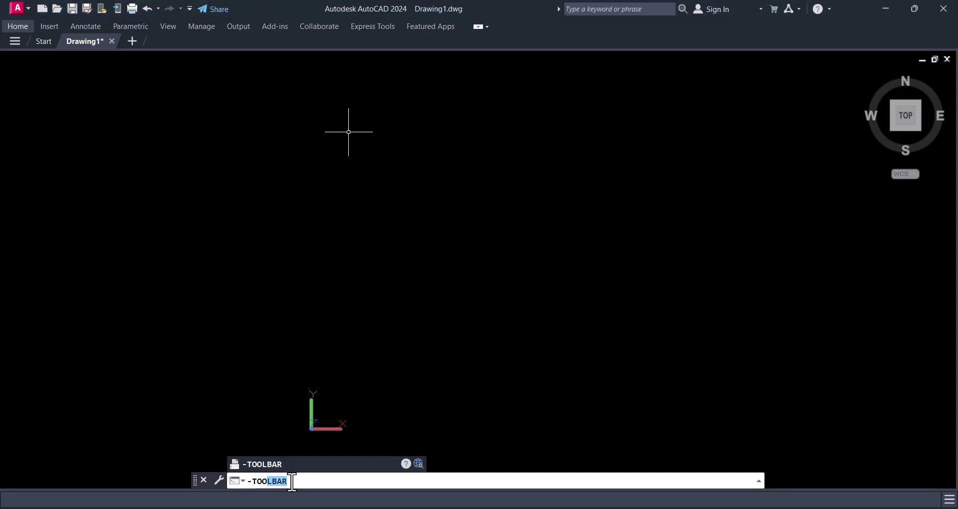
{"action": "key", "text": "Return"}
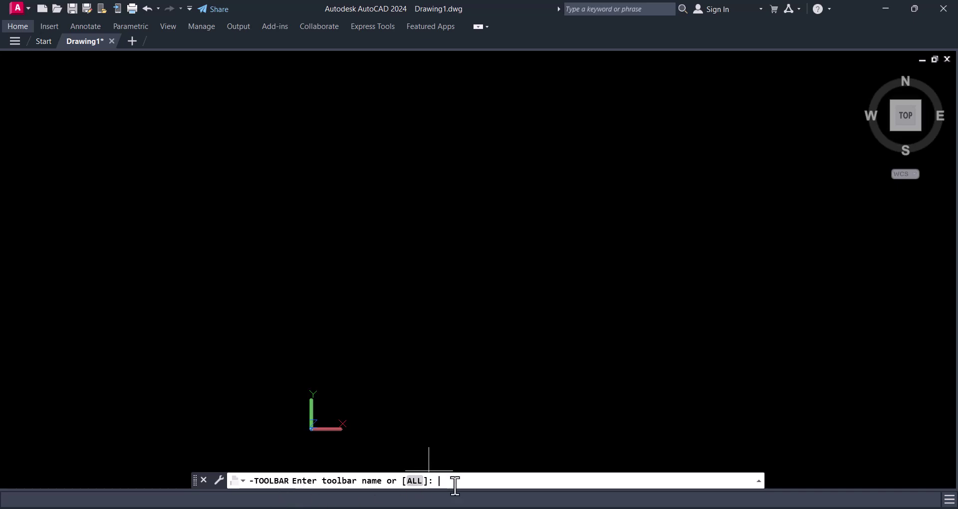
{"action": "type", "text": "dra"}
{"action": "type", "text": "w"}
{"action": "key", "text": "Return"}
{"action": "key", "text": "Return"}
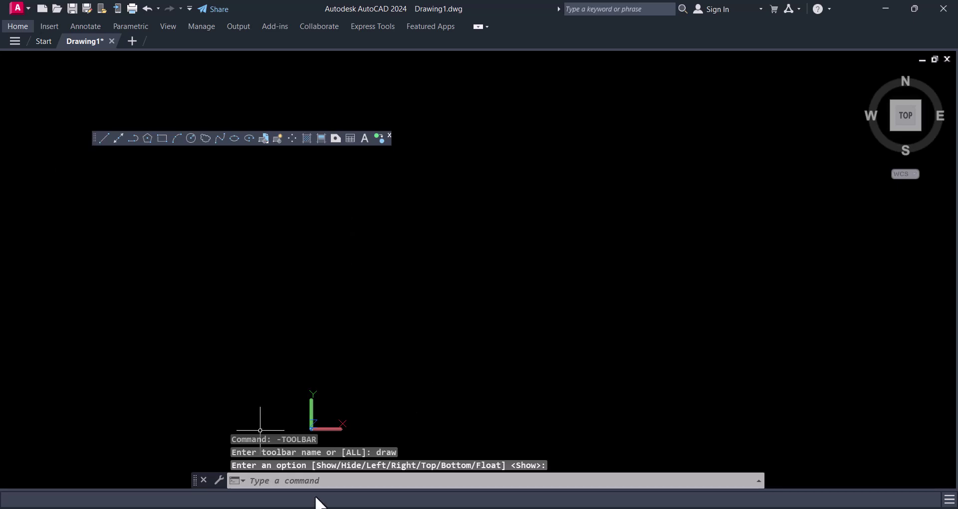
{"action": "key", "text": "Return"}
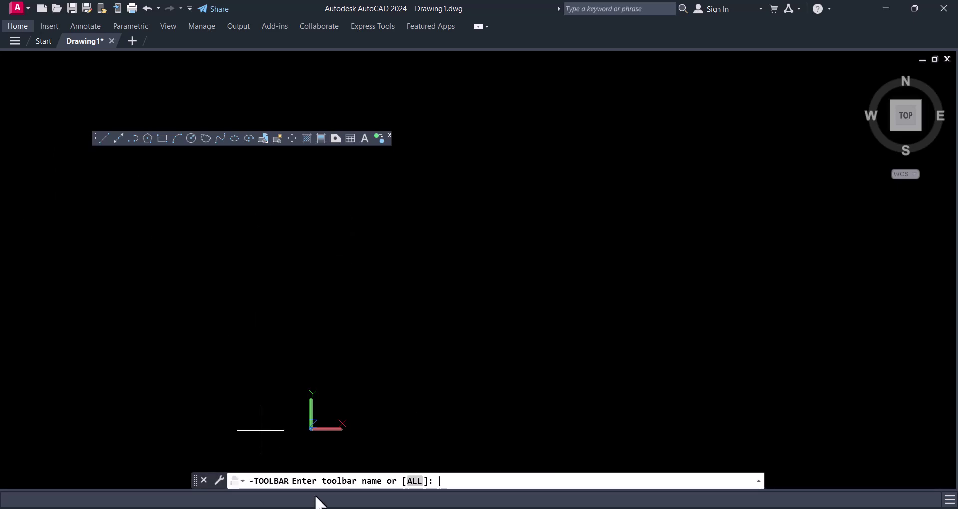
{"action": "type", "text": "mod"}
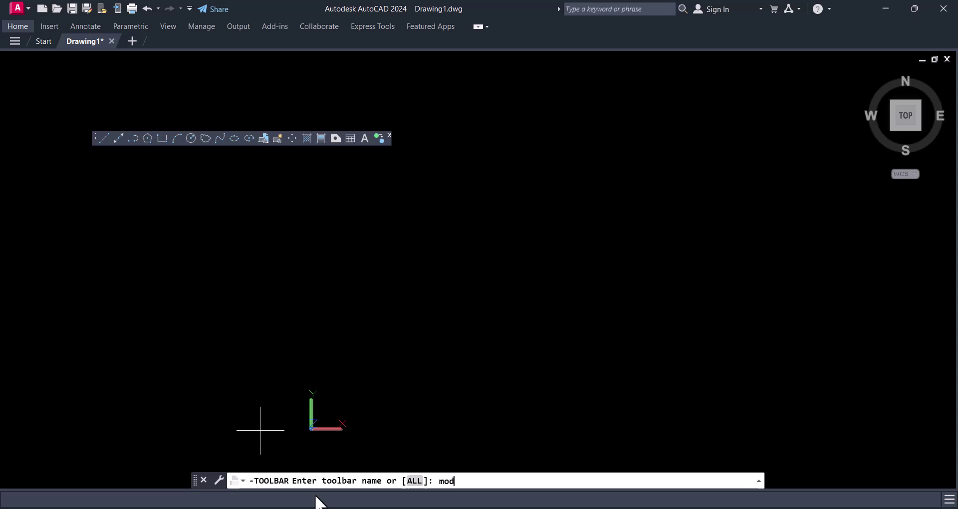
{"action": "type", "text": "ify"}
{"action": "key", "text": "Return"}
{"action": "key", "text": "Return"}
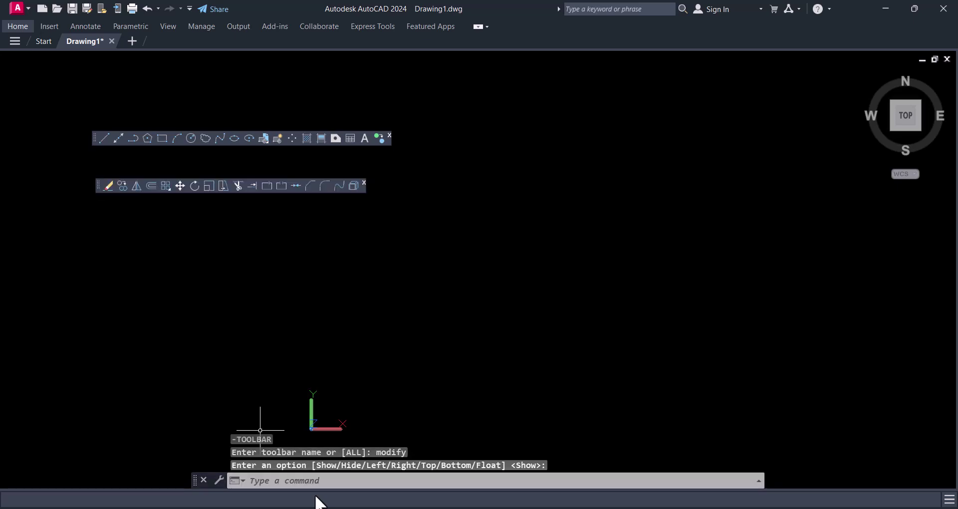
{"action": "key", "text": "Return"}
{"action": "type", "text": "dimen"}
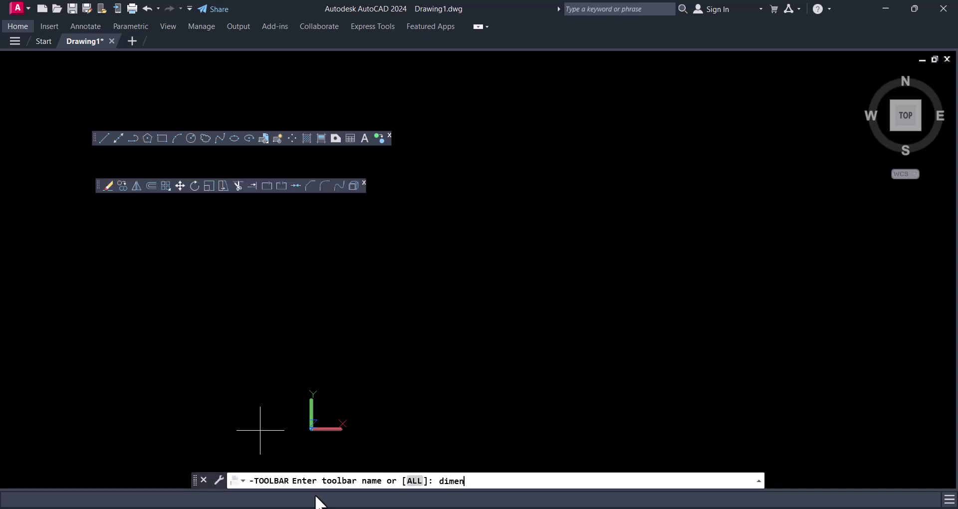
{"action": "type", "text": "sion"}
{"action": "key", "text": "Return"}
{"action": "key", "text": "Return"}
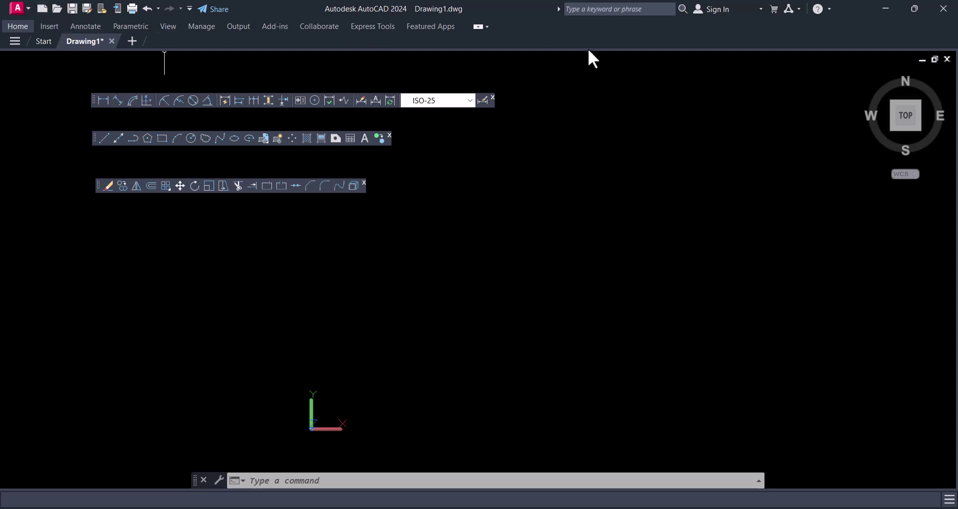
Set the MENUBAR variable to 1 so the classic File/Edit/View menus appear
{"action": "left_click", "coordinate": [402, 482]}
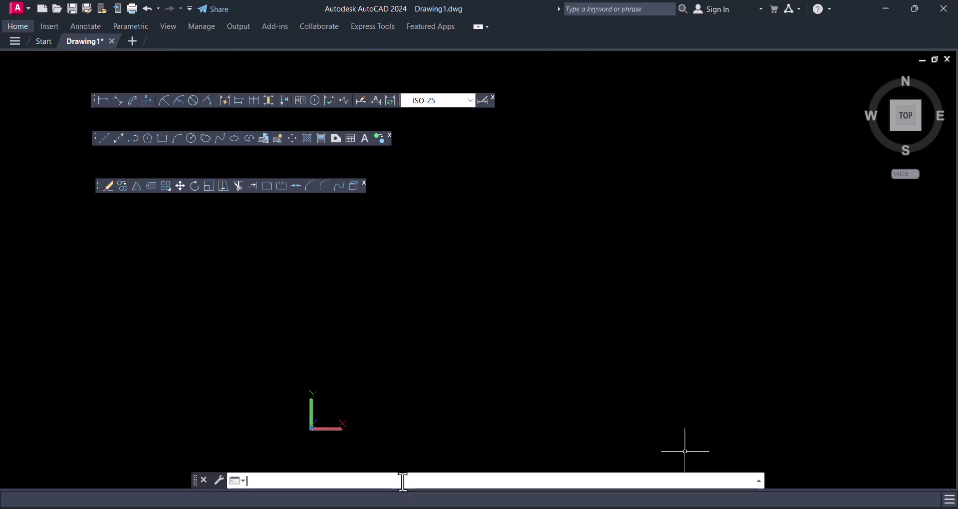
{"action": "type", "text": "MENU"}
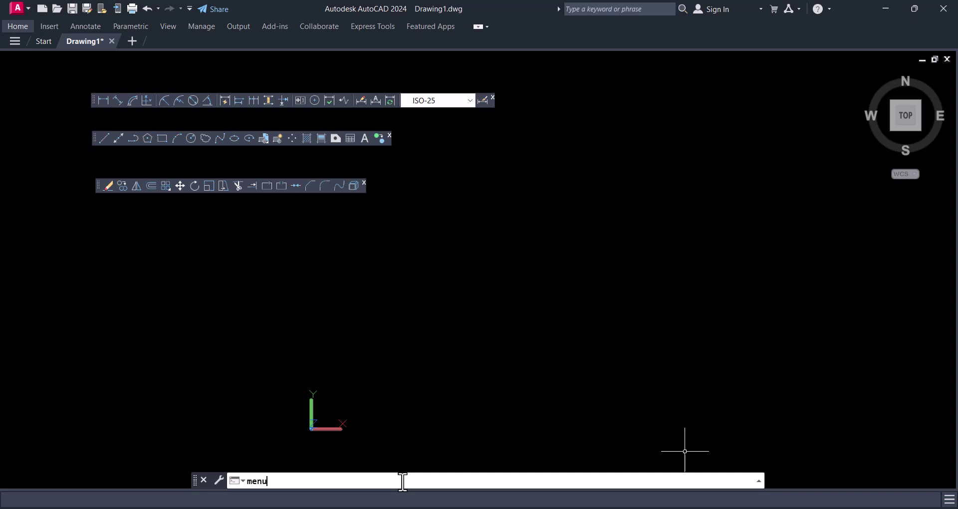
{"action": "type", "text": "bar"}
{"action": "key", "text": "Return"}
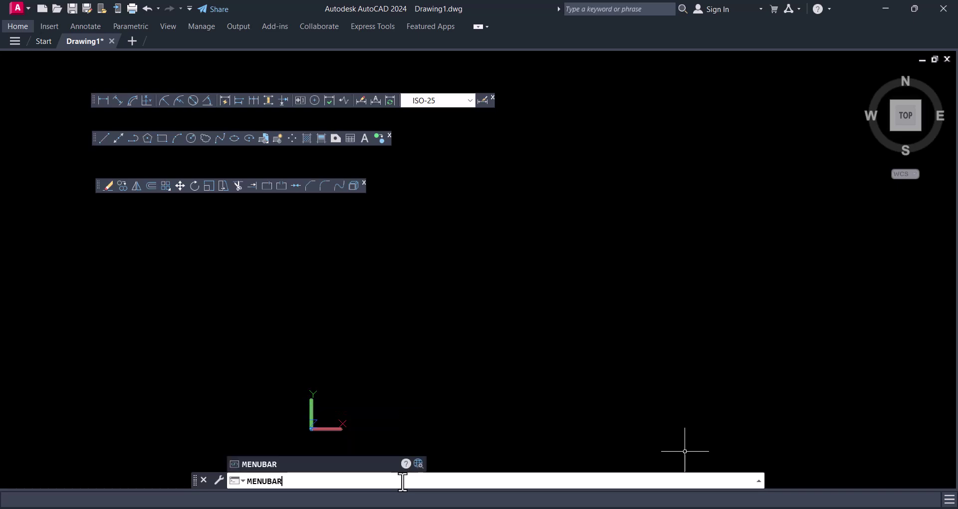
{"action": "key", "text": "Return"}
{"action": "type", "text": "1"}
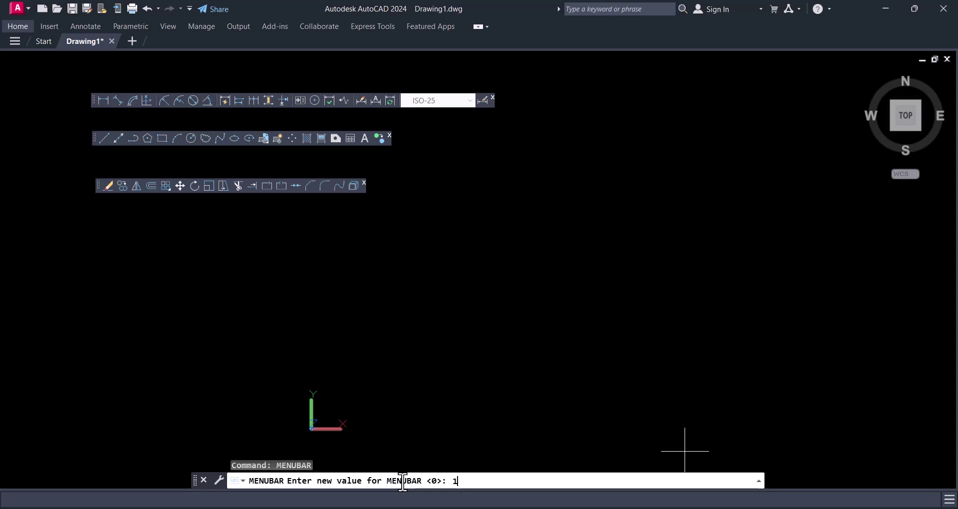
{"action": "key", "text": "Return"}
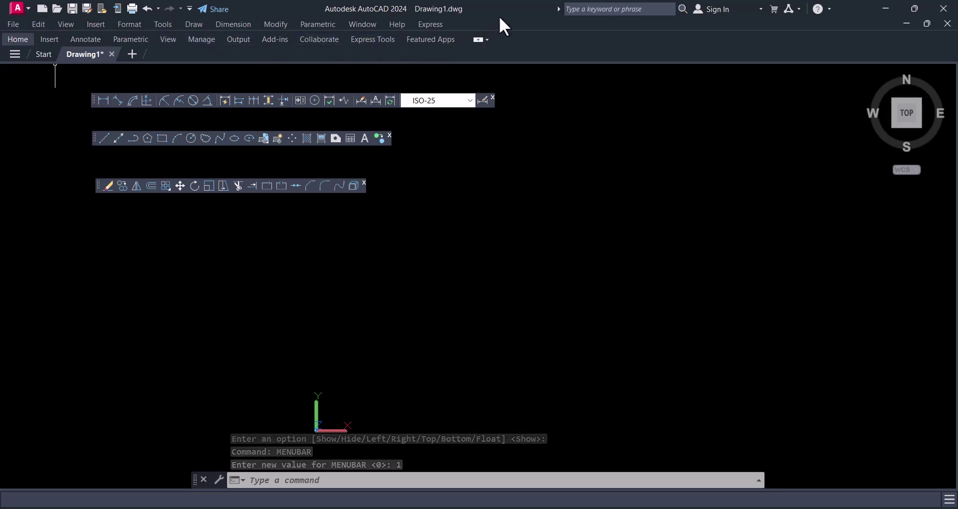
Display the Object Snap toolbar from the Tools toolbar list
{"action": "left_click", "coordinate": [160, 23]}
{"action": "mouse_move", "coordinate": [180, 63]}
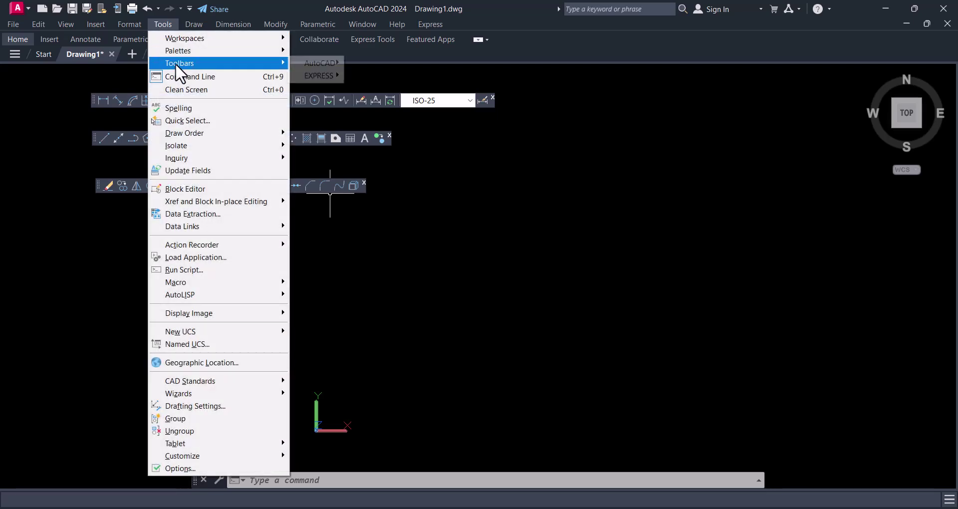
{"action": "mouse_move", "coordinate": [320, 63]}
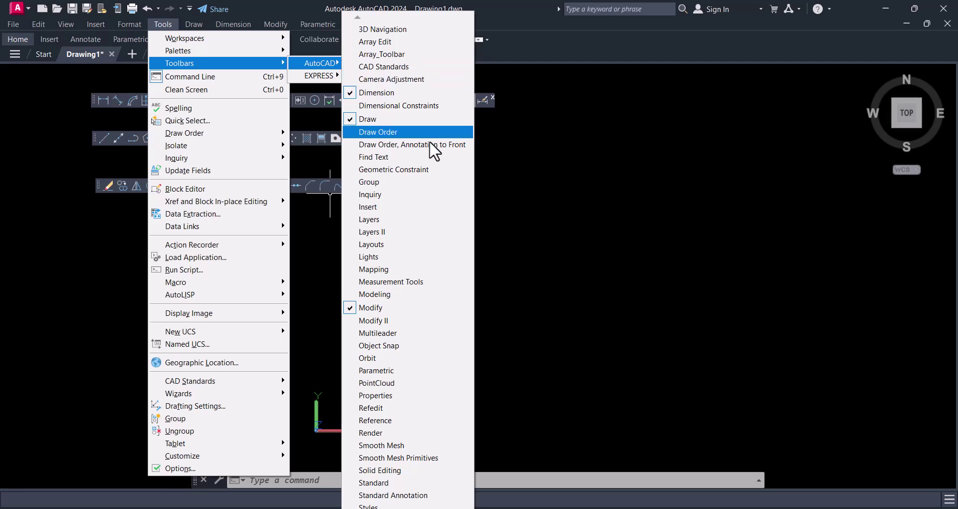
{"action": "left_click", "coordinate": [394, 344]}
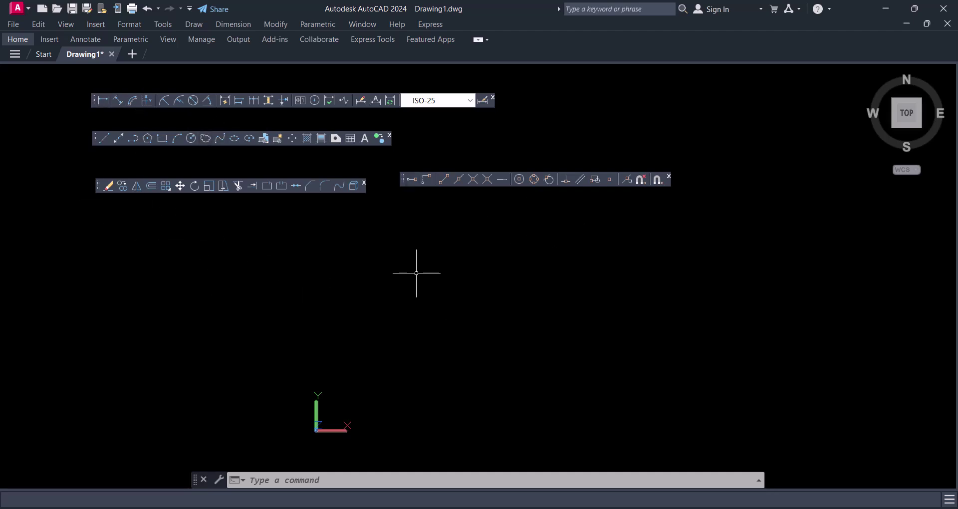
Launch CUI and select the Drafting & Annotation Default workspace under Workspaces
{"action": "left_click", "coordinate": [320, 481]}
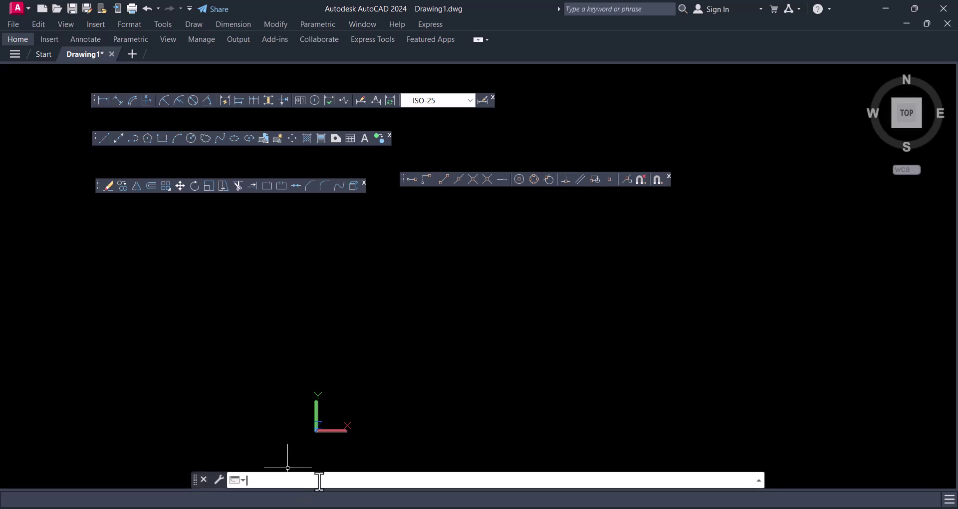
{"action": "type", "text": "CUI"}
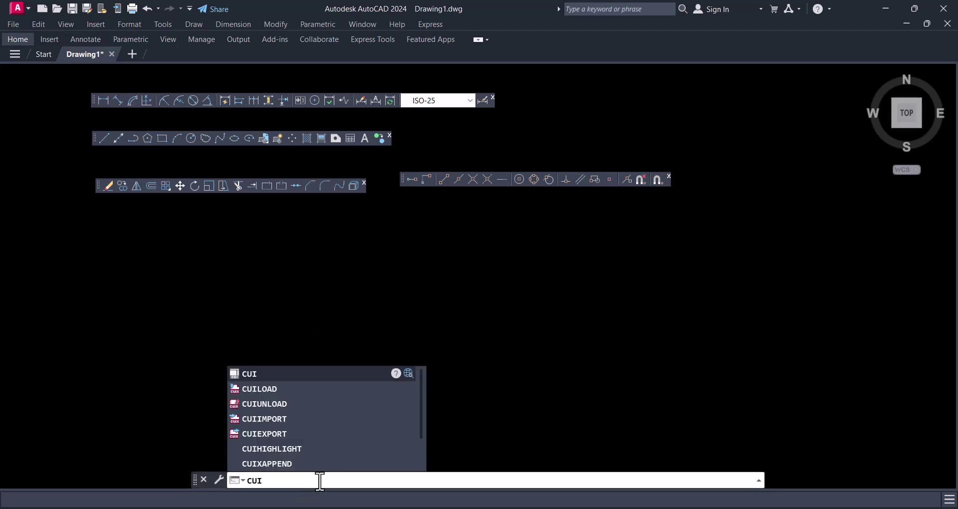
{"action": "key", "text": "Return"}
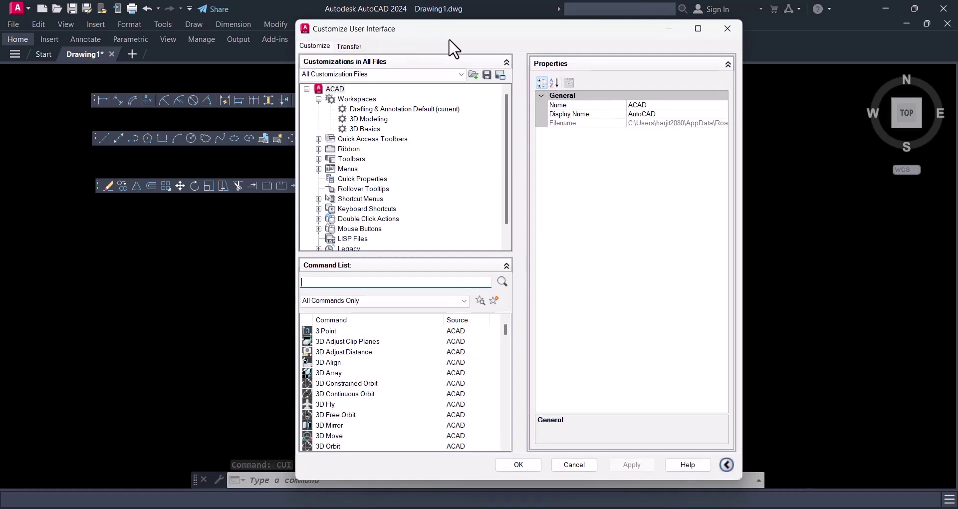
{"action": "left_click", "coordinate": [356, 99]}
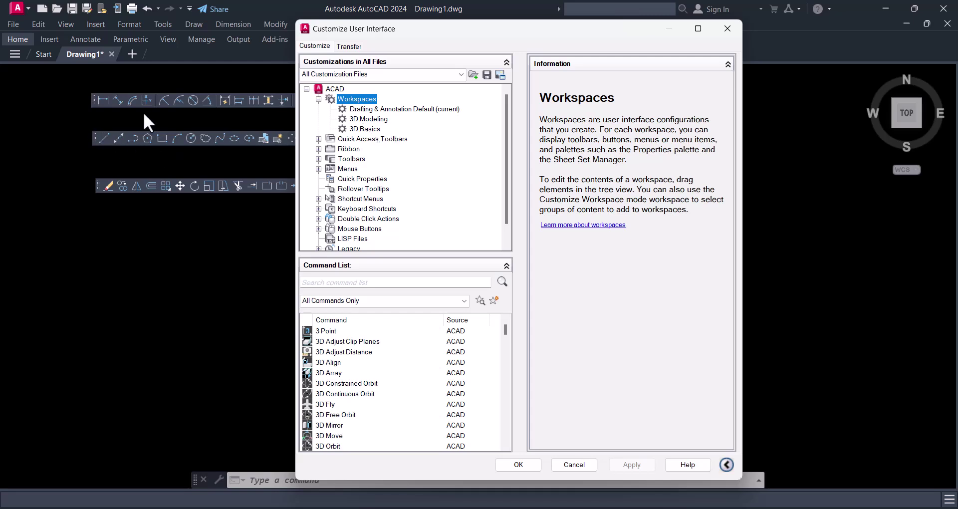
{"action": "left_click", "coordinate": [358, 110]}
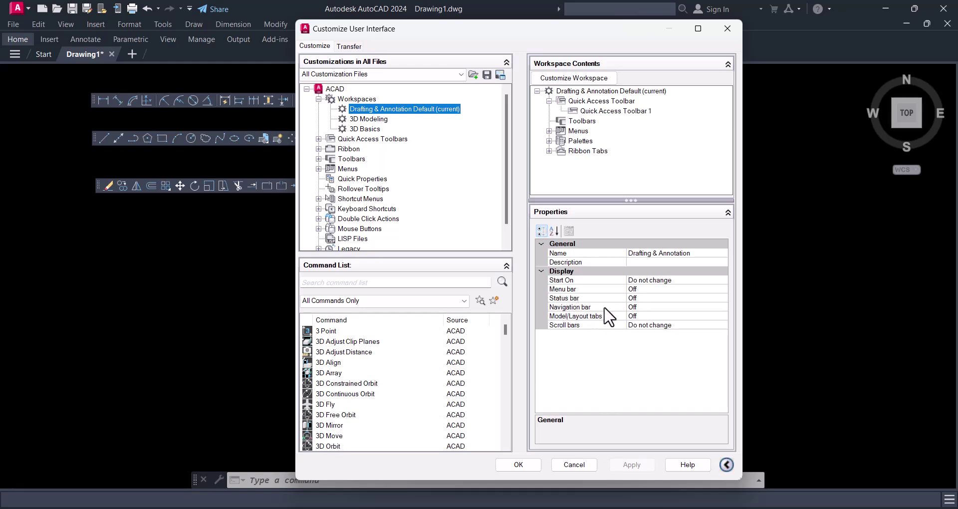
Turn Menu bar, Status bar, Navigation bar and Model/Layout tabs On, then apply and close
{"action": "left_click", "coordinate": [718, 289]}
{"action": "left_click", "coordinate": [723, 289]}
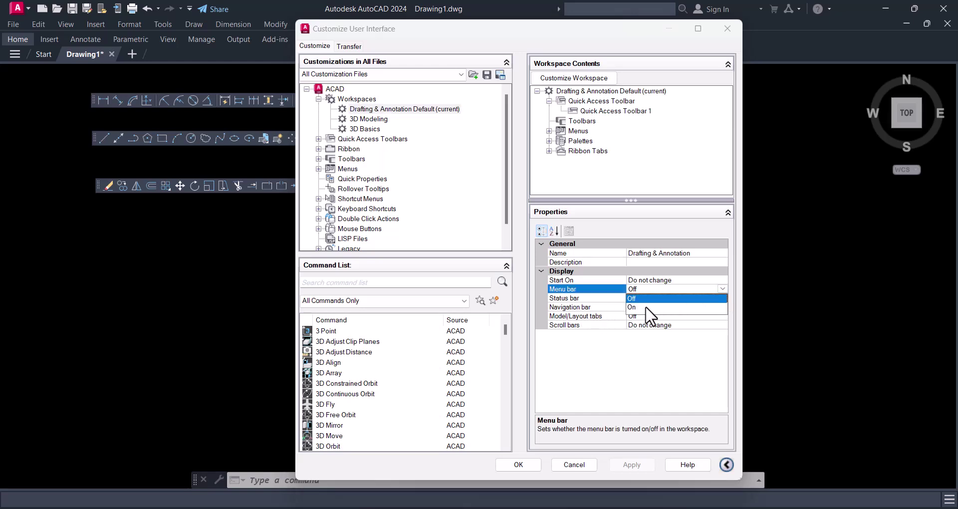
{"action": "left_click", "coordinate": [645, 307]}
{"action": "left_click", "coordinate": [722, 298]}
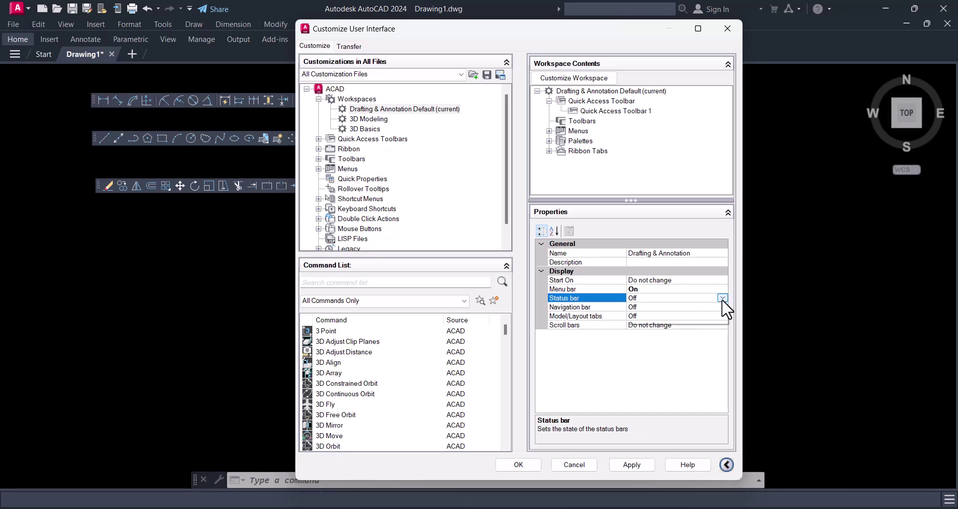
{"action": "left_click", "coordinate": [640, 319]}
{"action": "left_click", "coordinate": [718, 307]}
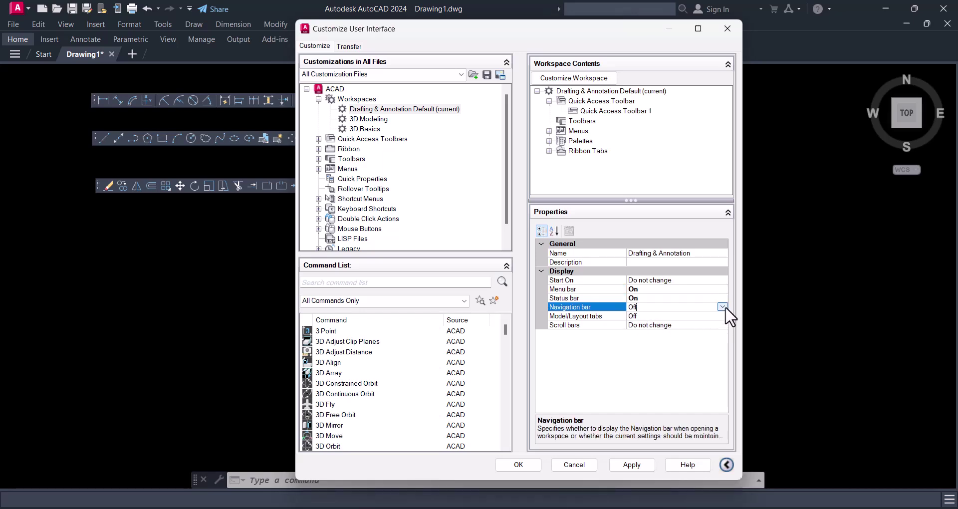
{"action": "left_click", "coordinate": [634, 316]}
{"action": "left_click", "coordinate": [722, 316]}
{"action": "left_click", "coordinate": [722, 316]}
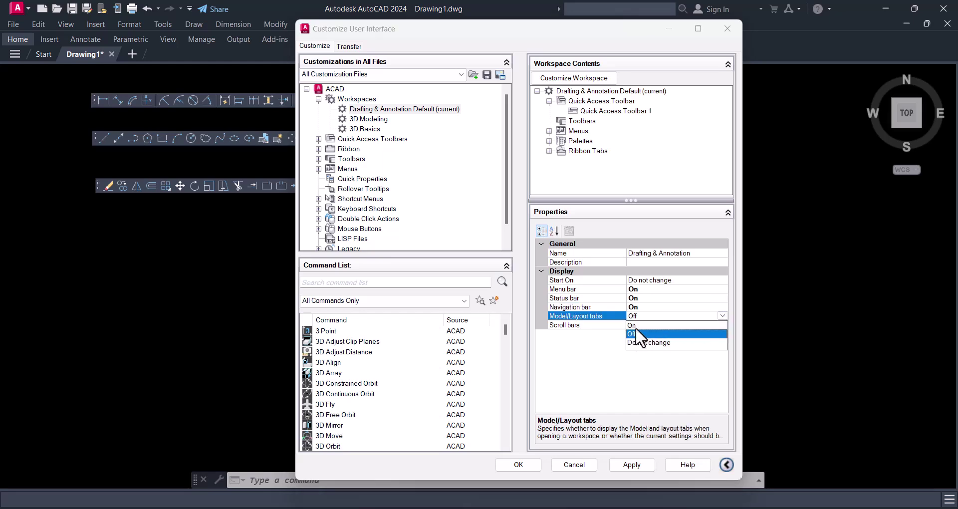
{"action": "left_click", "coordinate": [632, 325]}
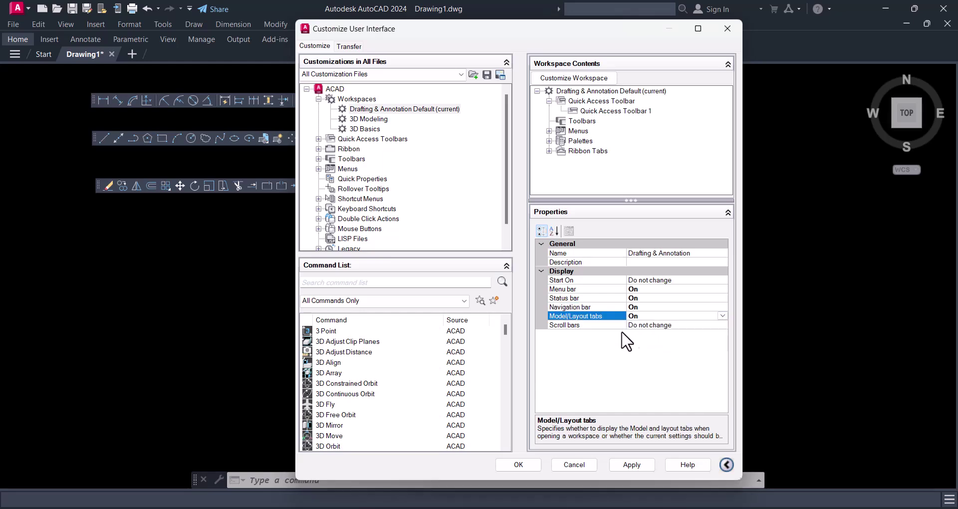
{"action": "left_click", "coordinate": [638, 466]}
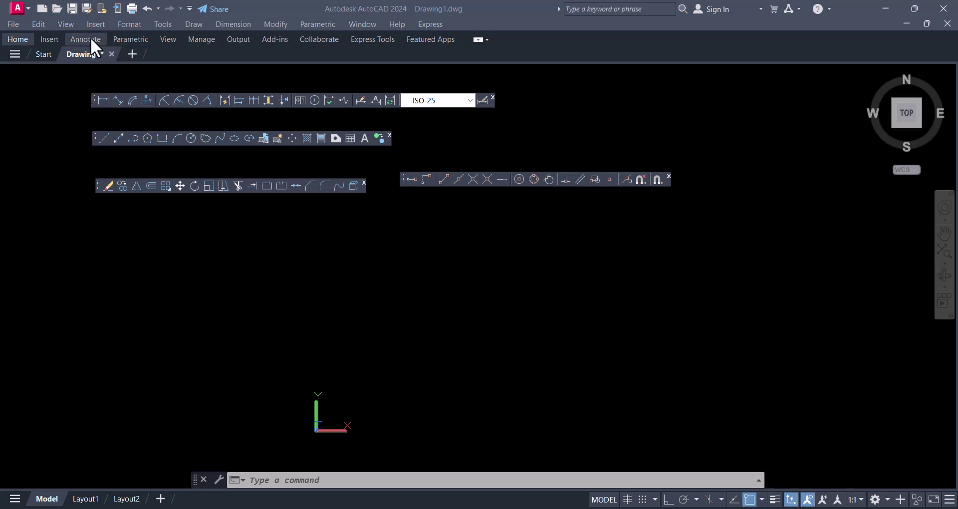
After the workspace reloads, open the Tools menu
{"action": "left_click", "coordinate": [161, 27]}
{"action": "mouse_move", "coordinate": [180, 62]}
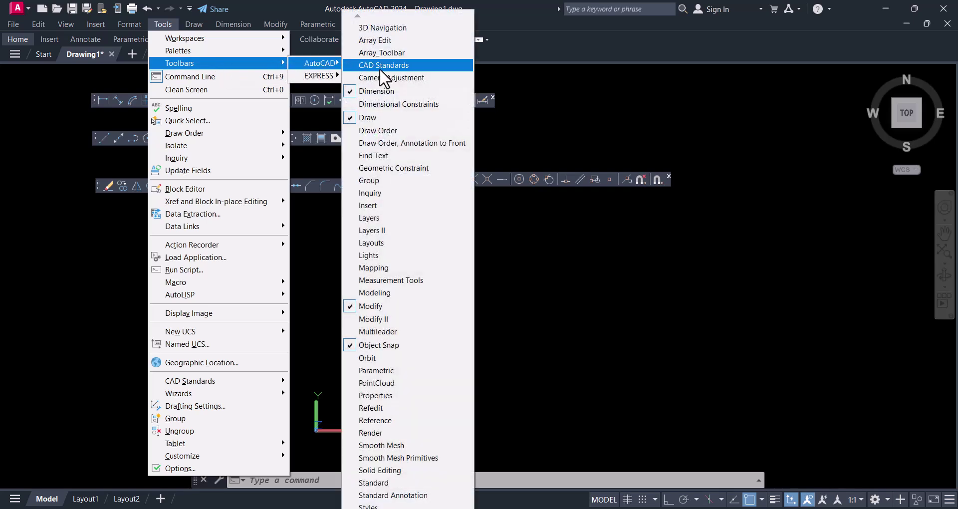
{"action": "mouse_move", "coordinate": [319, 63]}
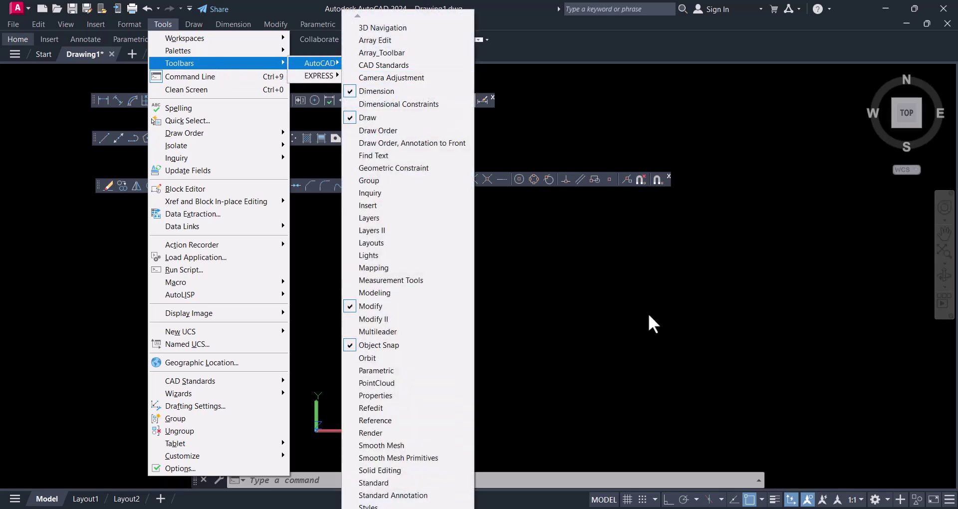
Confirm Dimension, Draw, Modify and Object Snap are checked, then close the toolbar list
{"action": "key", "text": "Escape"}
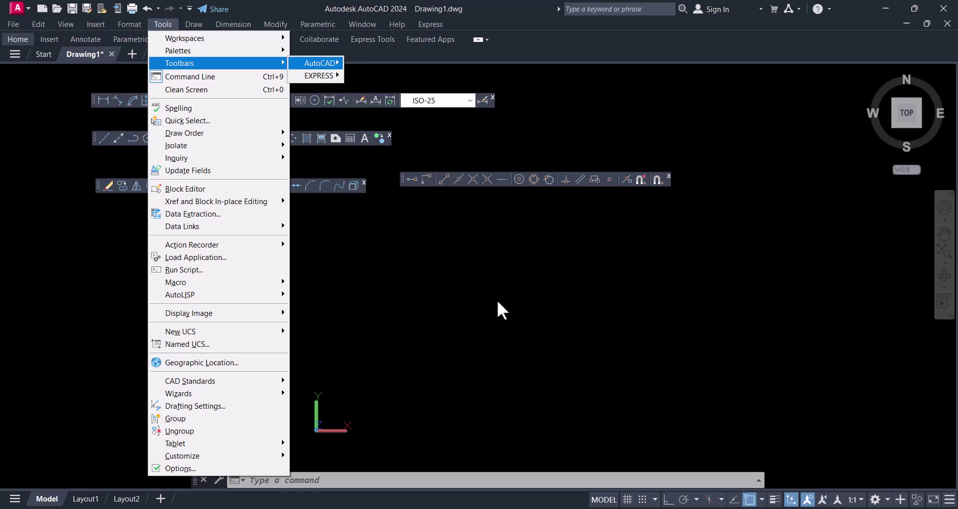